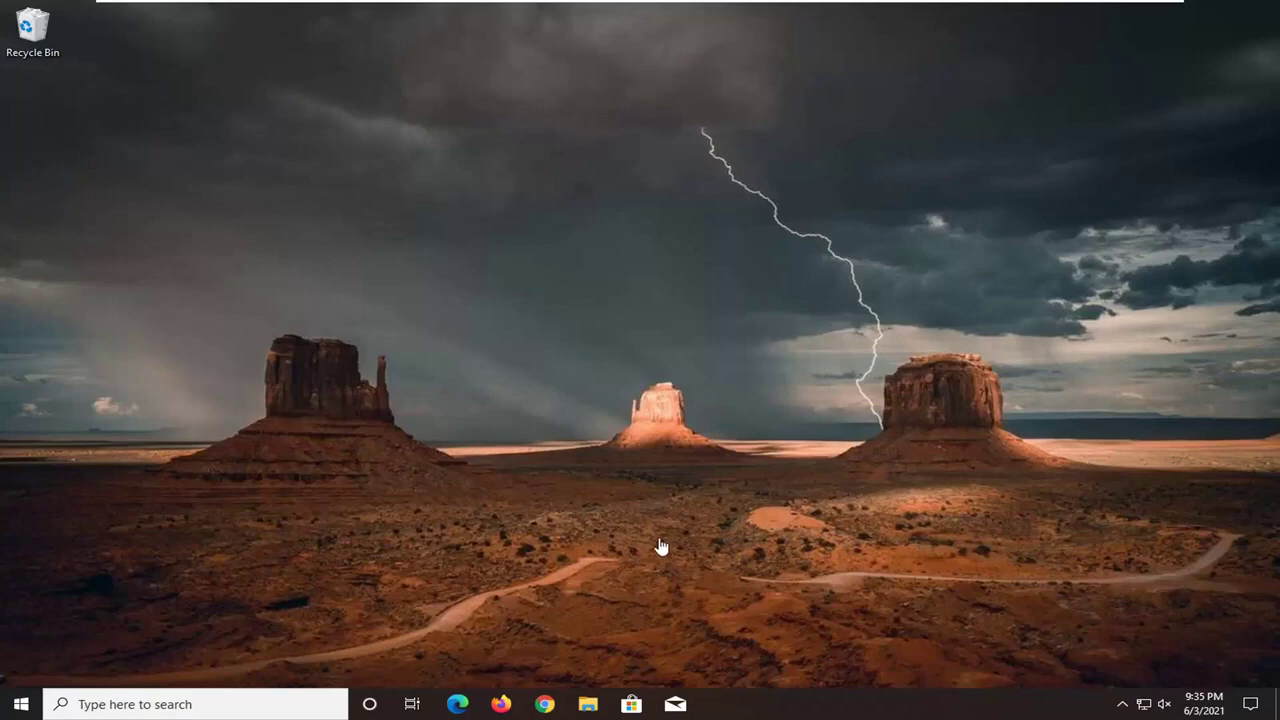
Search 'autoruns for windows' in Chrome to reach the Microsoft Docs Autoruns page
{"action": "left_click", "coordinate": [546, 704]}
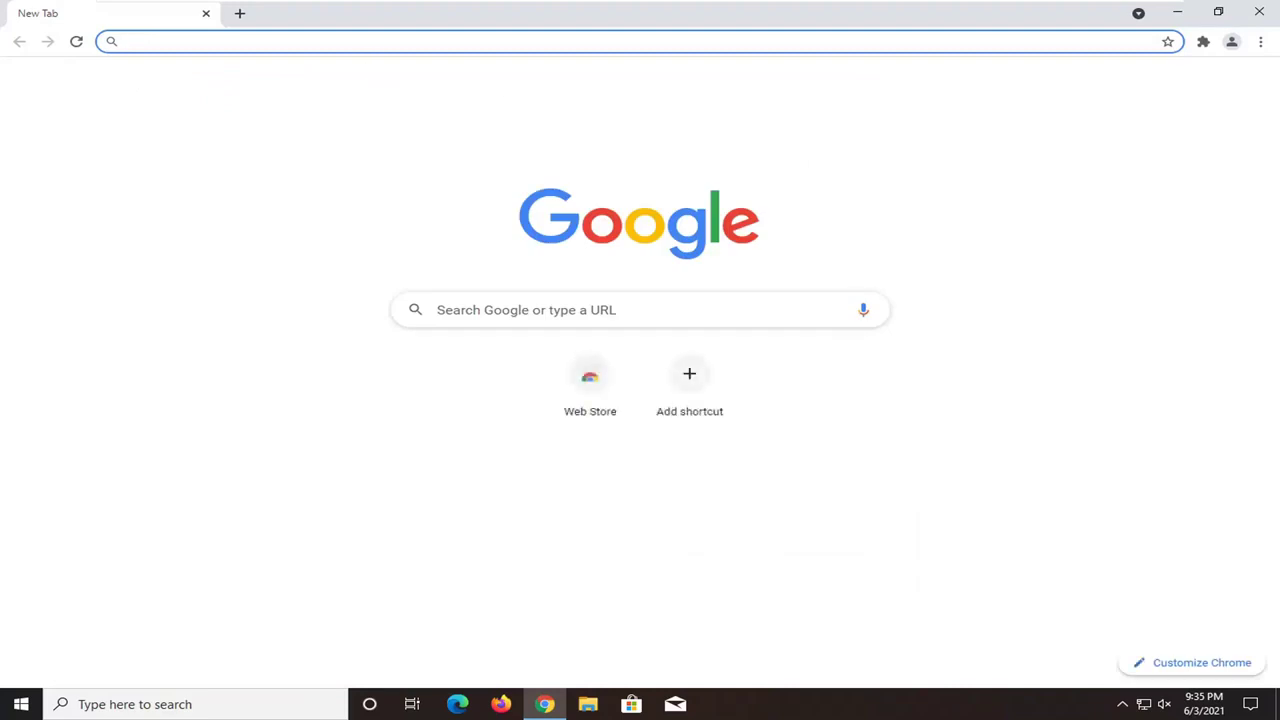
{"action": "type", "text": "autoruns "}
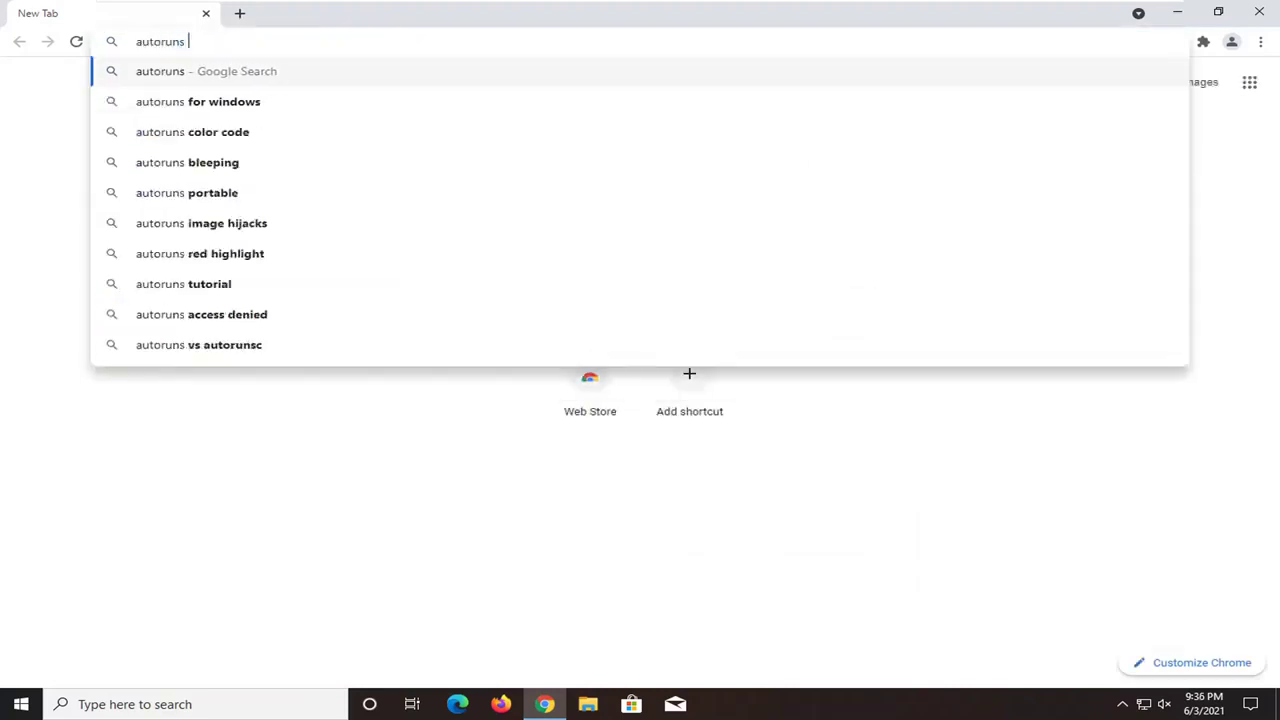
{"action": "type", "text": "for windows"}
{"action": "key", "text": "Return"}
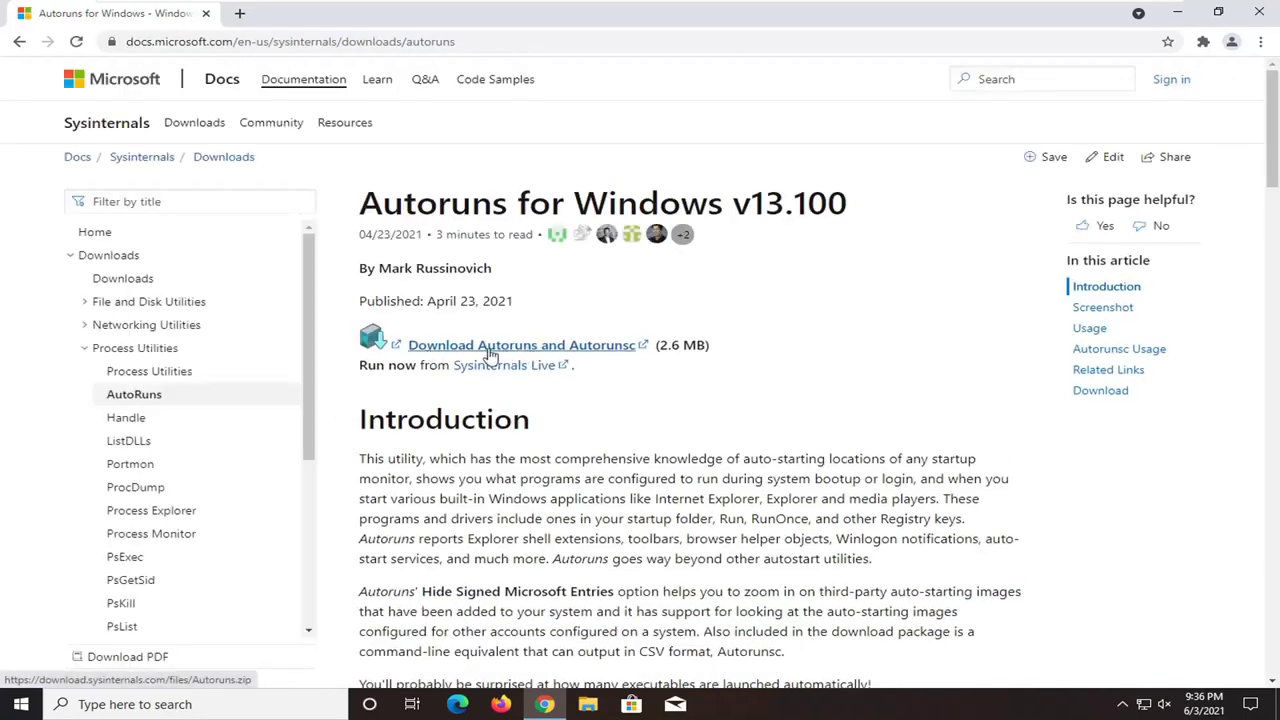
Download the Autoruns and Autorunsc zip package from Microsoft Docs
{"action": "left_click", "coordinate": [608, 350]}
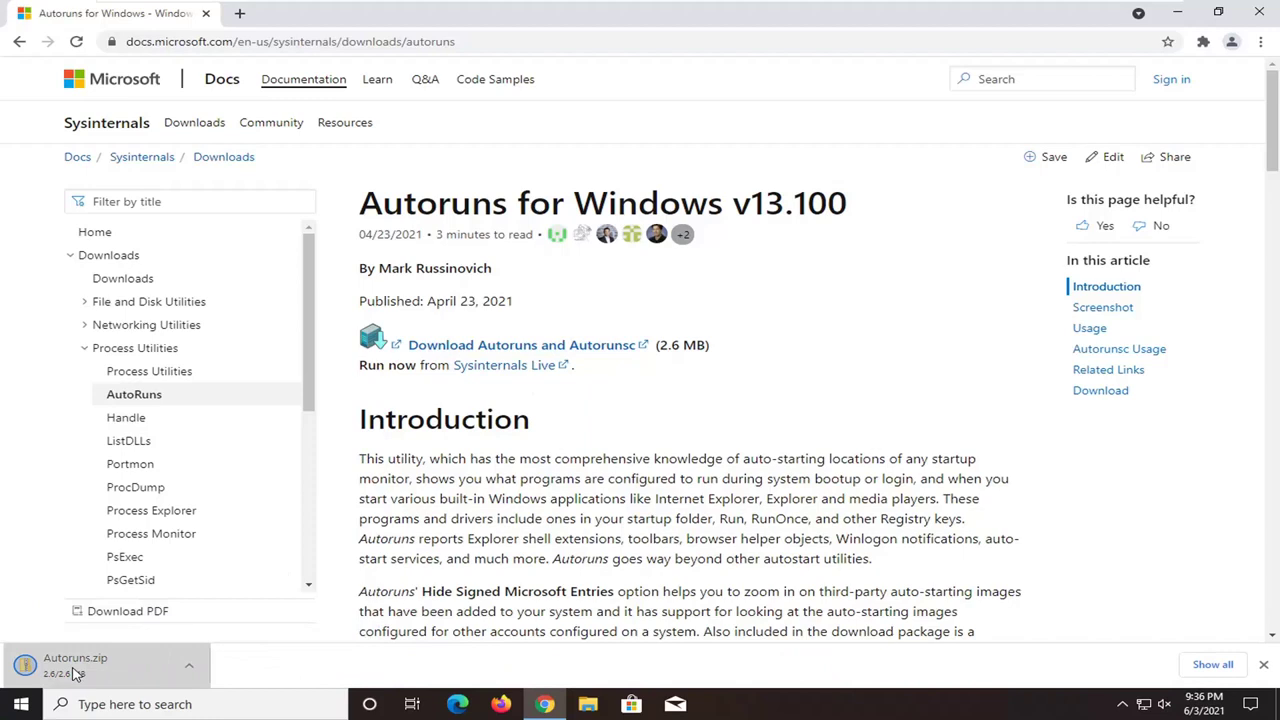
{"action": "left_click", "coordinate": [75, 676]}
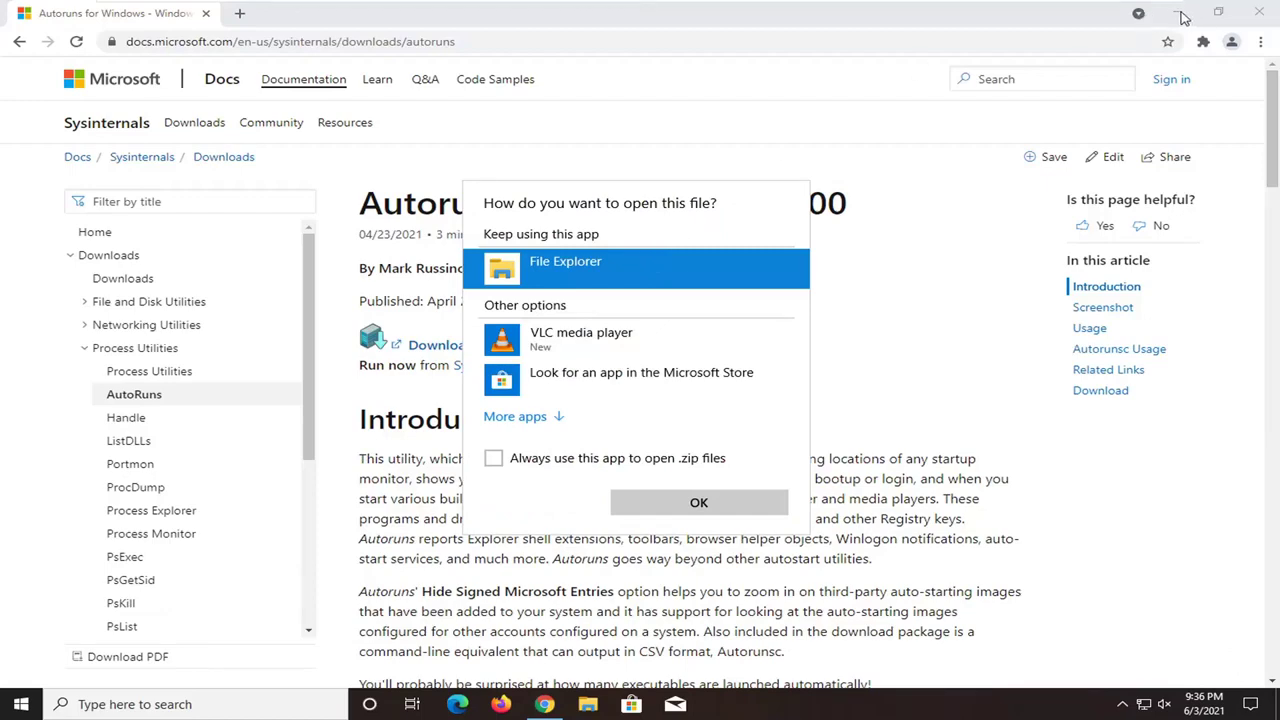
{"action": "left_click", "coordinate": [617, 337]}
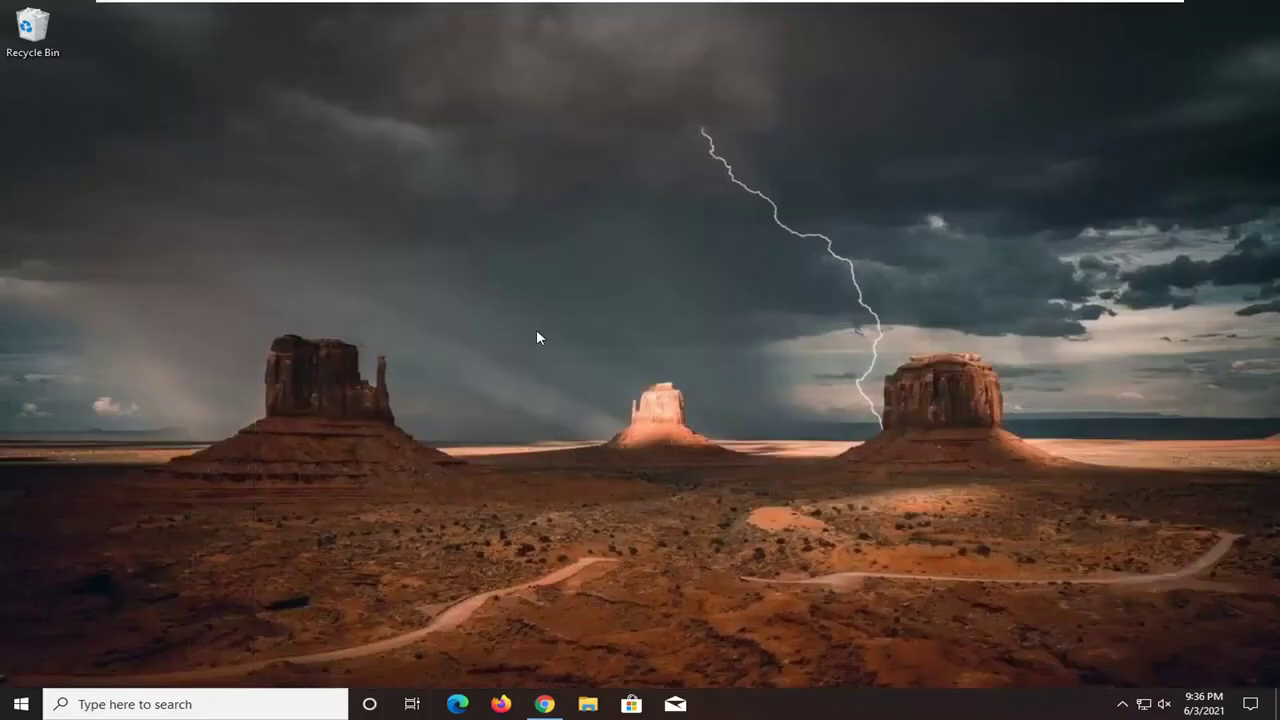
{"action": "key", "text": "super+d"}
Open the downloaded Autoruns.zip in File Explorer from Chrome's Downloads page
{"action": "left_click", "coordinate": [544, 704]}
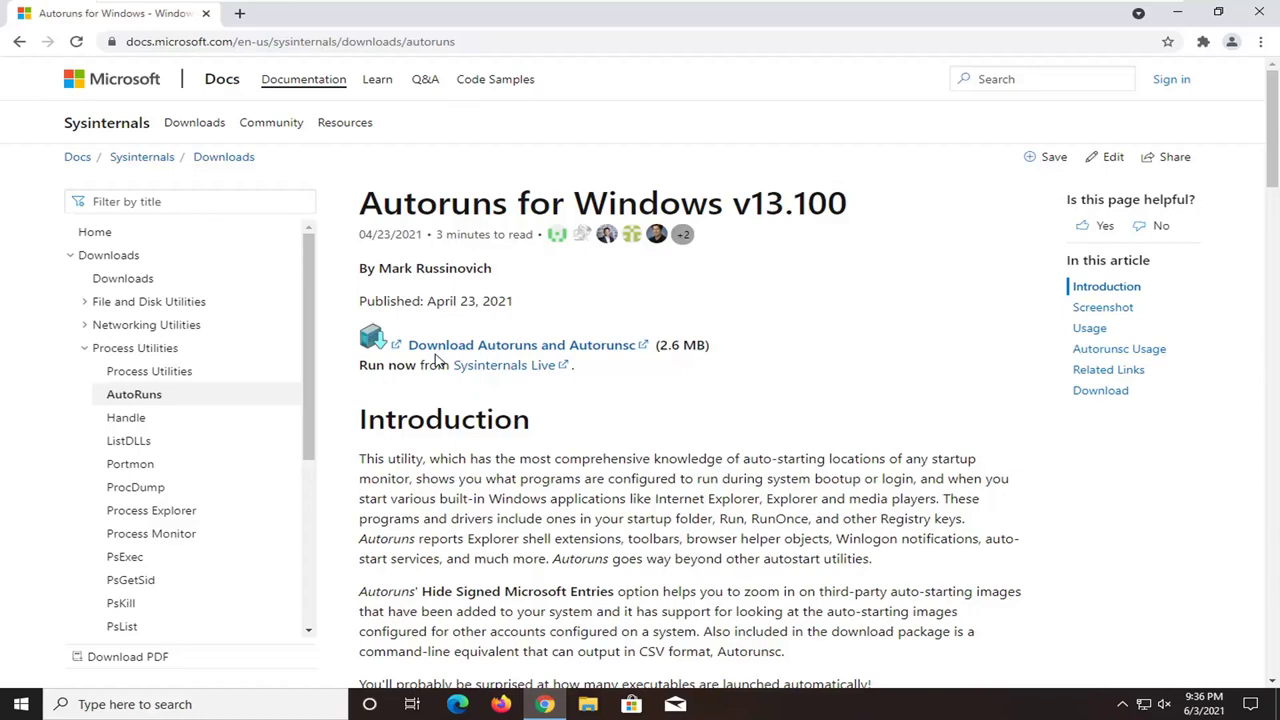
{"action": "left_click", "coordinate": [1261, 41]}
{"action": "left_click", "coordinate": [1180, 160]}
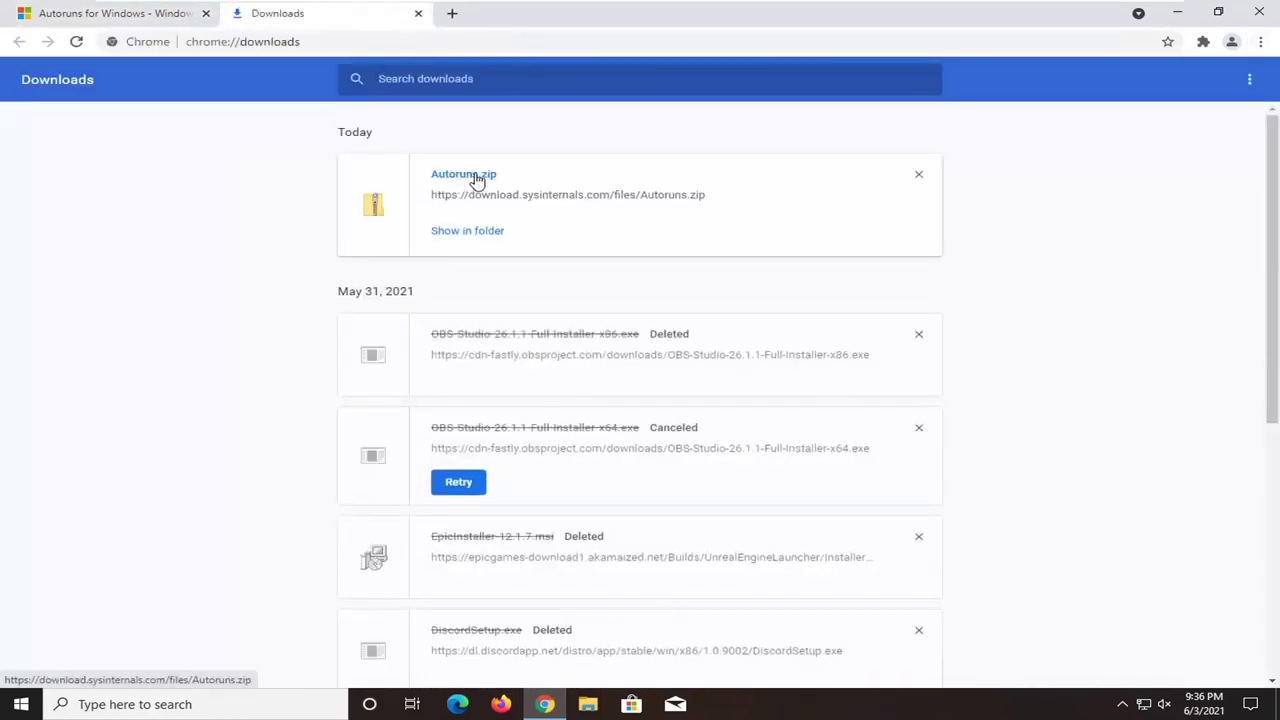
{"action": "left_click", "coordinate": [474, 176]}
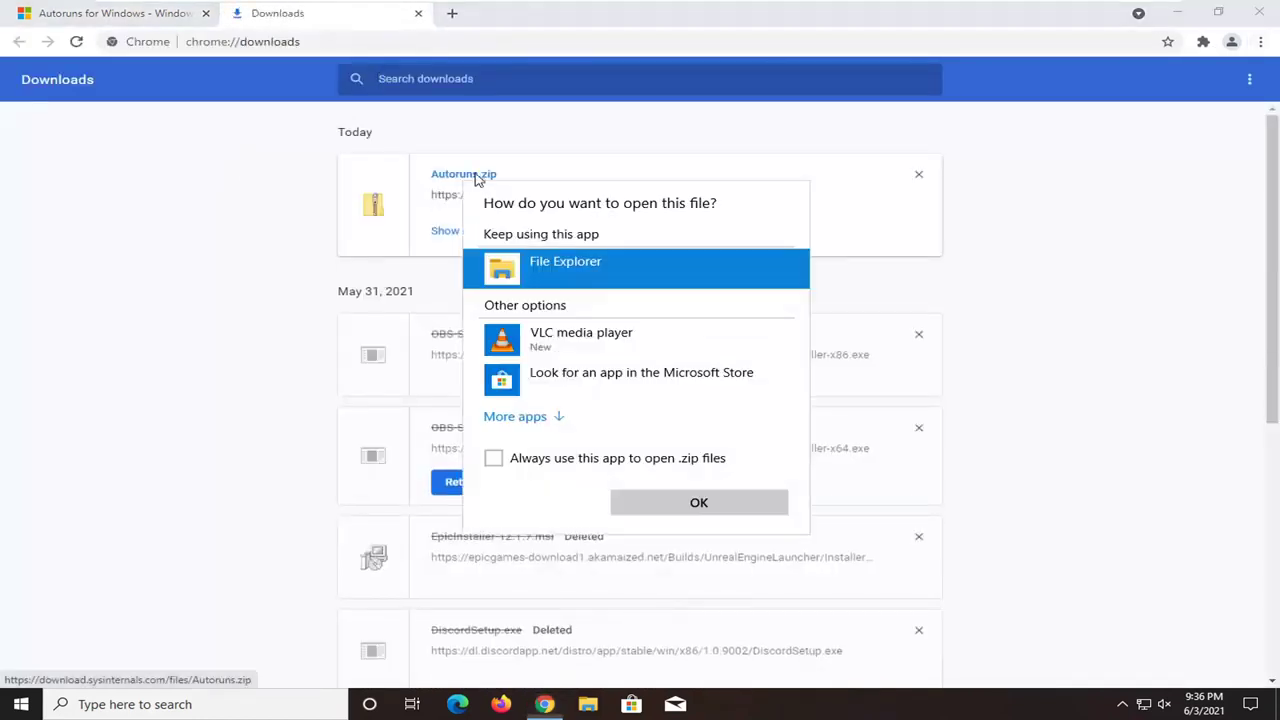
{"action": "left_click", "coordinate": [672, 504]}
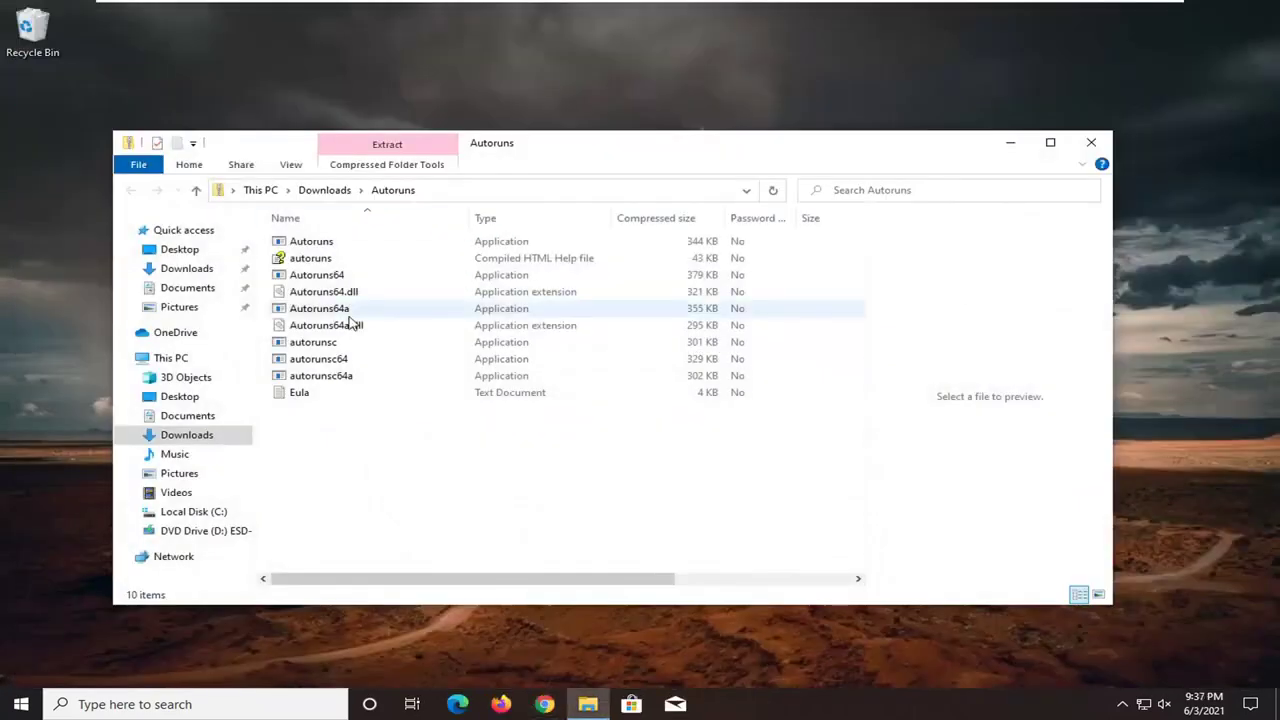
Launch Autoruns from inside the zip, running it without extracting the other files
{"action": "left_click", "coordinate": [312, 246]}
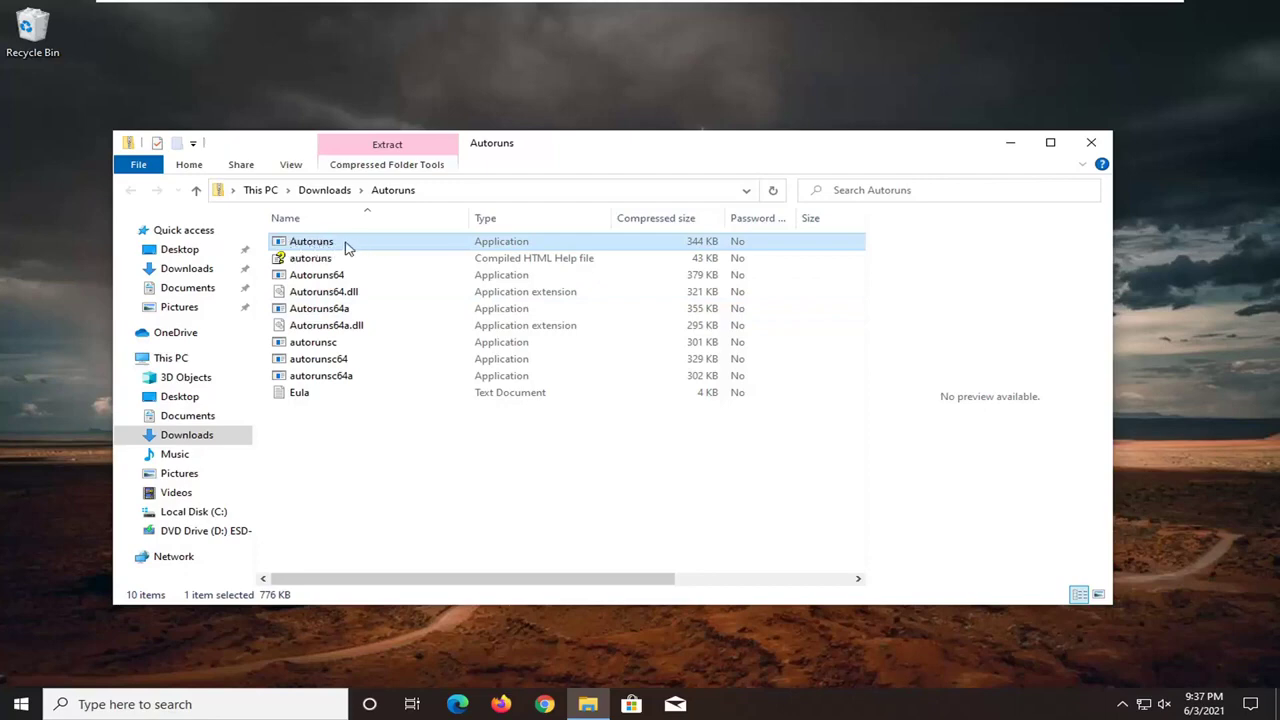
{"action": "left_click", "coordinate": [325, 279]}
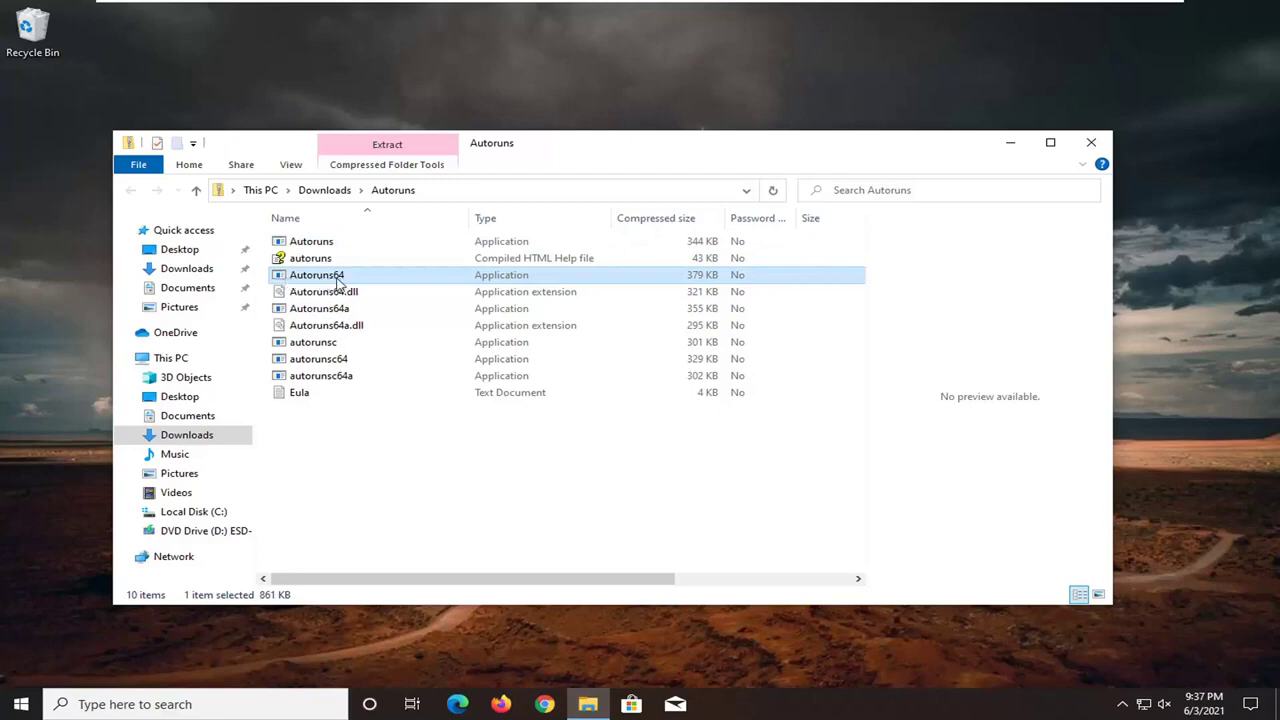
{"action": "left_click", "coordinate": [325, 243]}
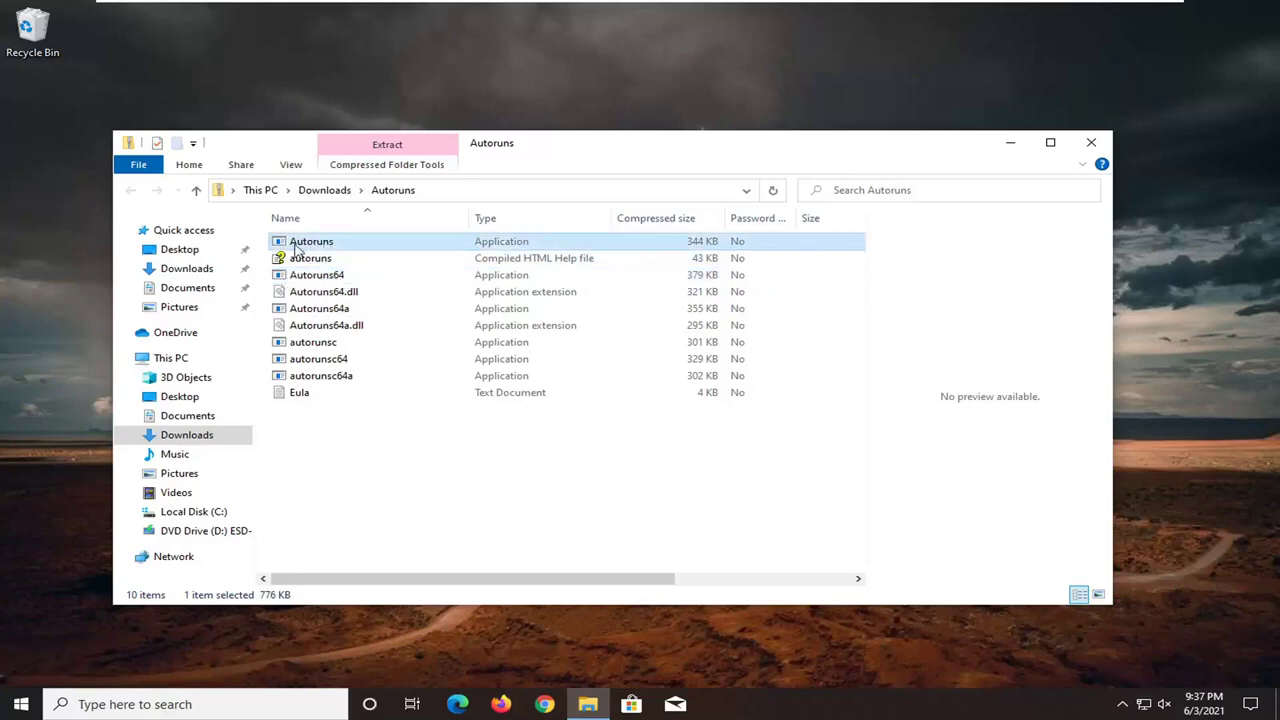
{"action": "double_click", "coordinate": [325, 243]}
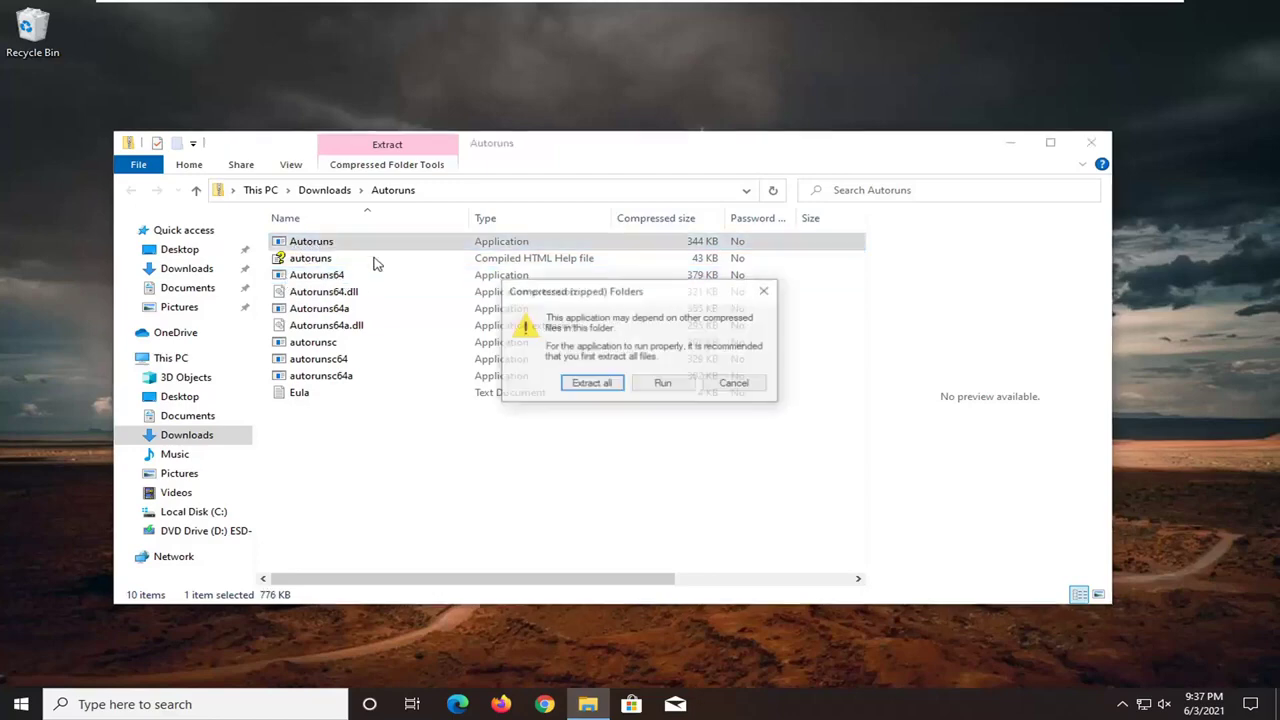
{"action": "left_click", "coordinate": [662, 388]}
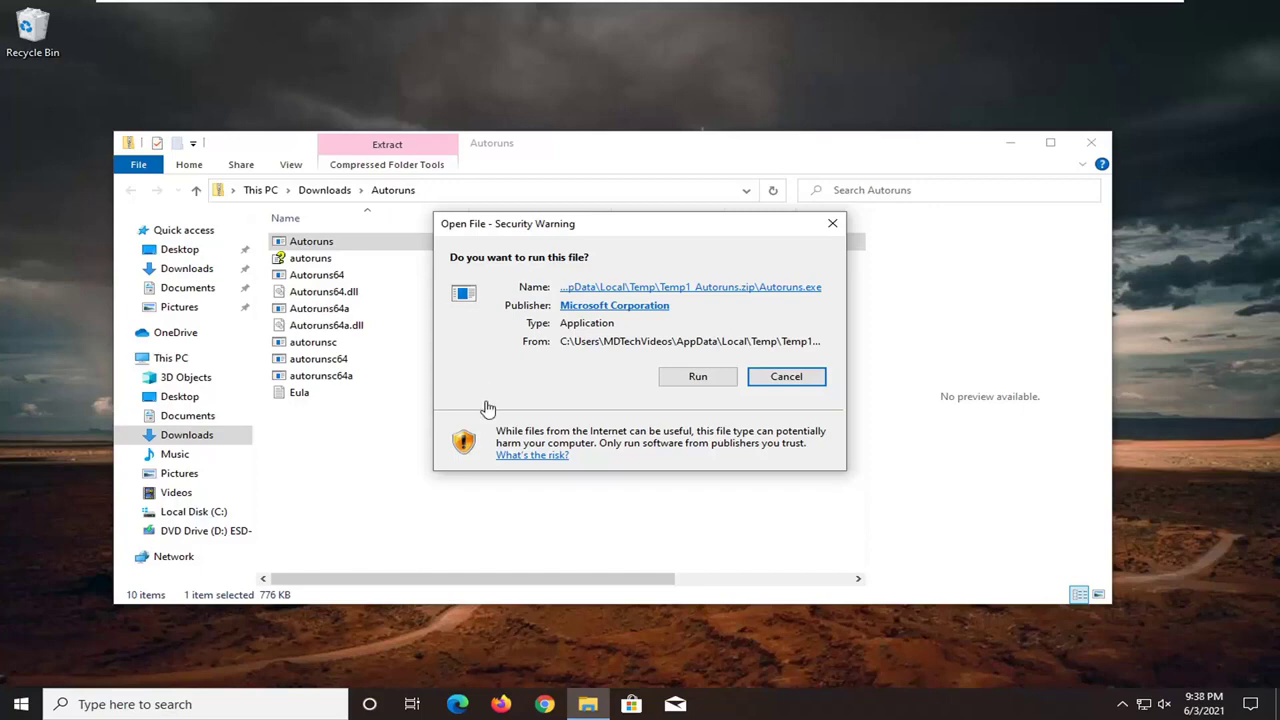
Allow Autoruns.exe to run, agree to the Sysinternals license, and reposition the window
{"action": "left_click", "coordinate": [697, 381]}
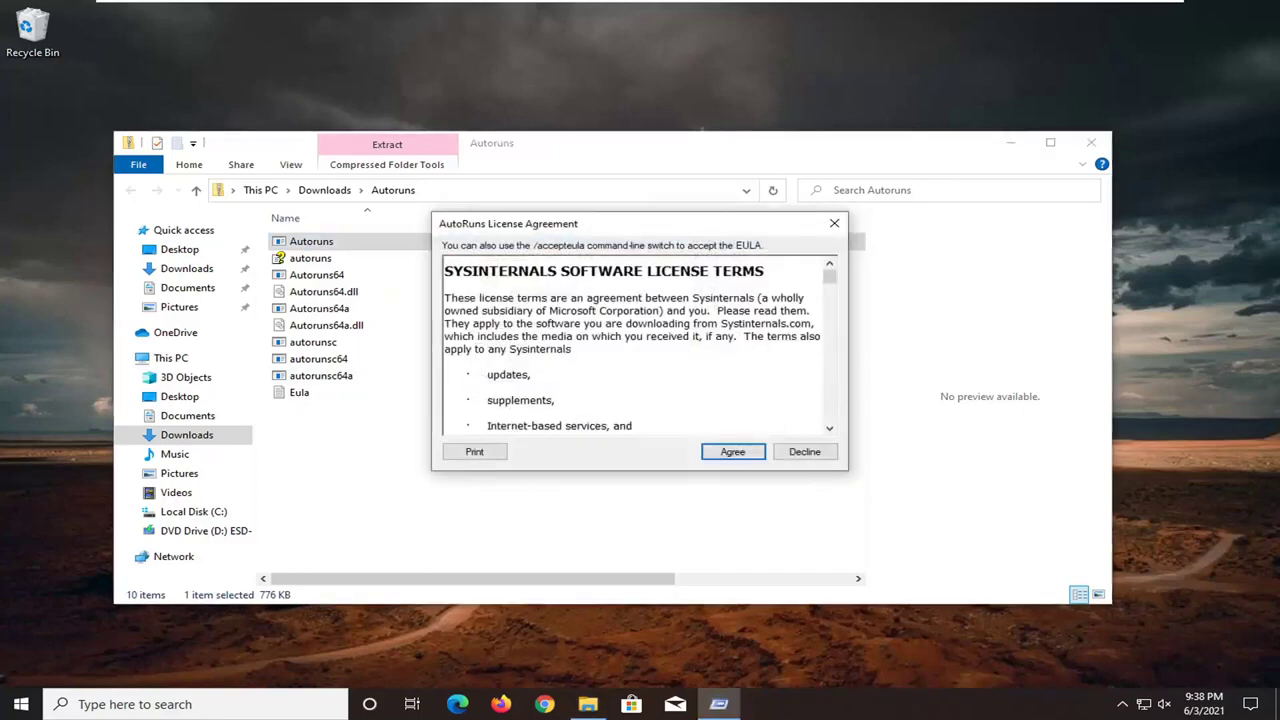
{"action": "left_click", "coordinate": [732, 451]}
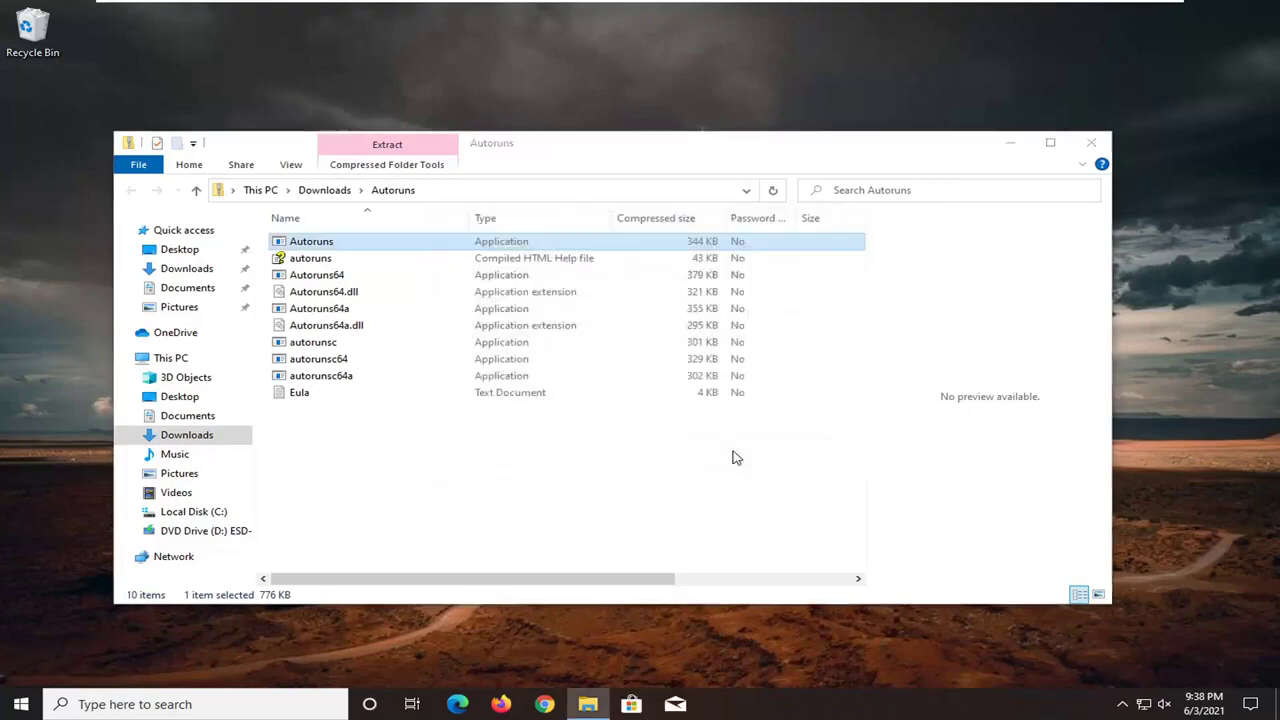
{"action": "left_click_drag", "start_coordinate": [677, 166], "coordinate": [553, 102]}
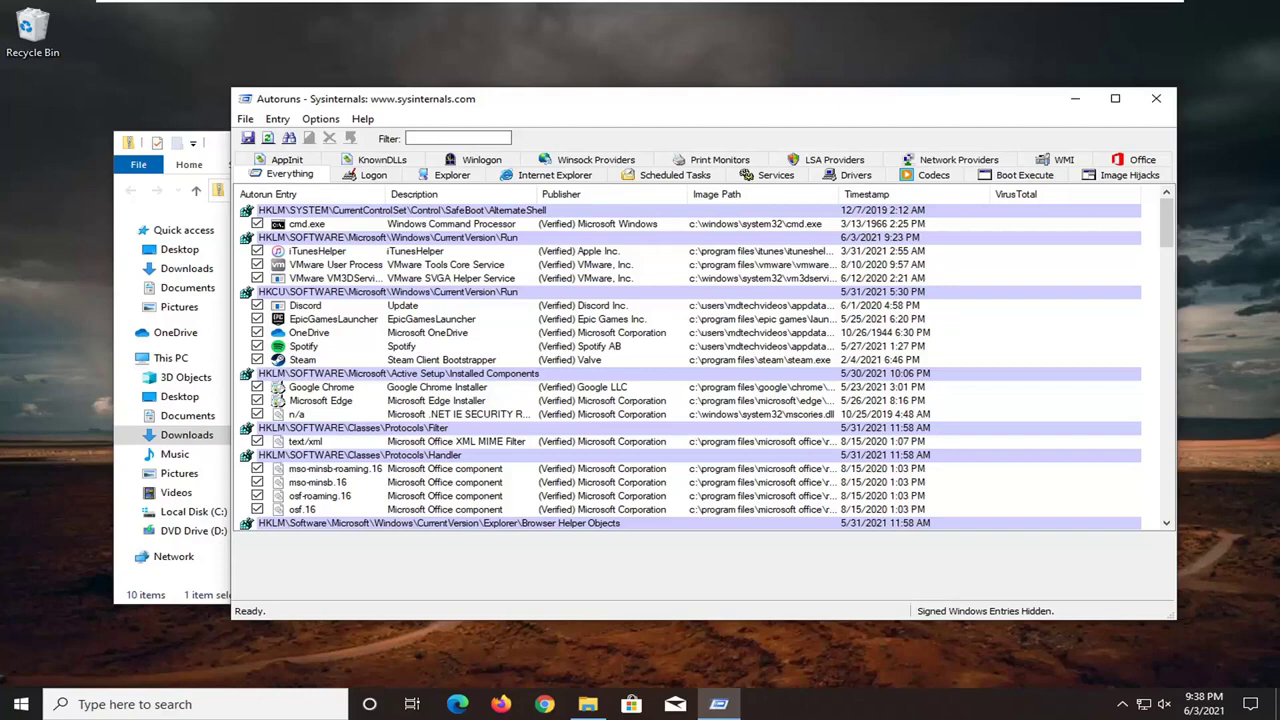
Show the Scheduled Tasks list and widen the Image Path column while browsing entries
{"action": "left_click", "coordinate": [690, 178]}
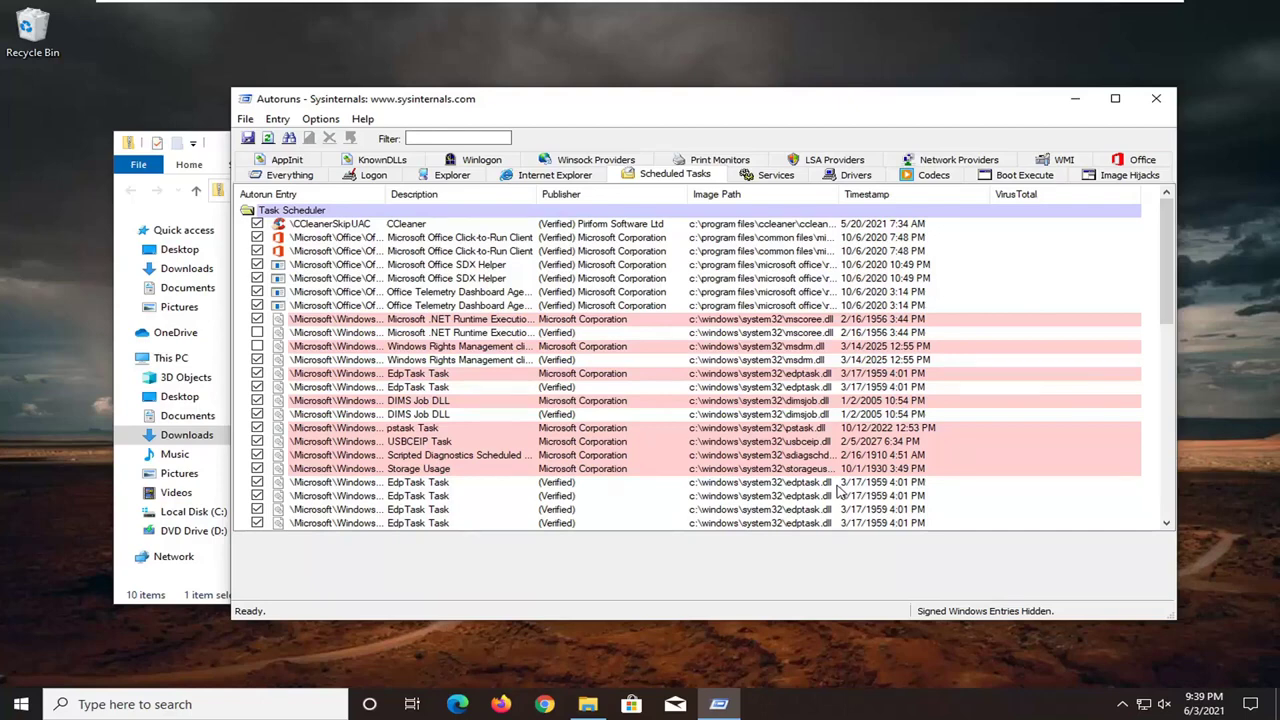
{"action": "scroll", "coordinate": [805, 478], "scroll_direction": "down", "scroll_amount": 12}
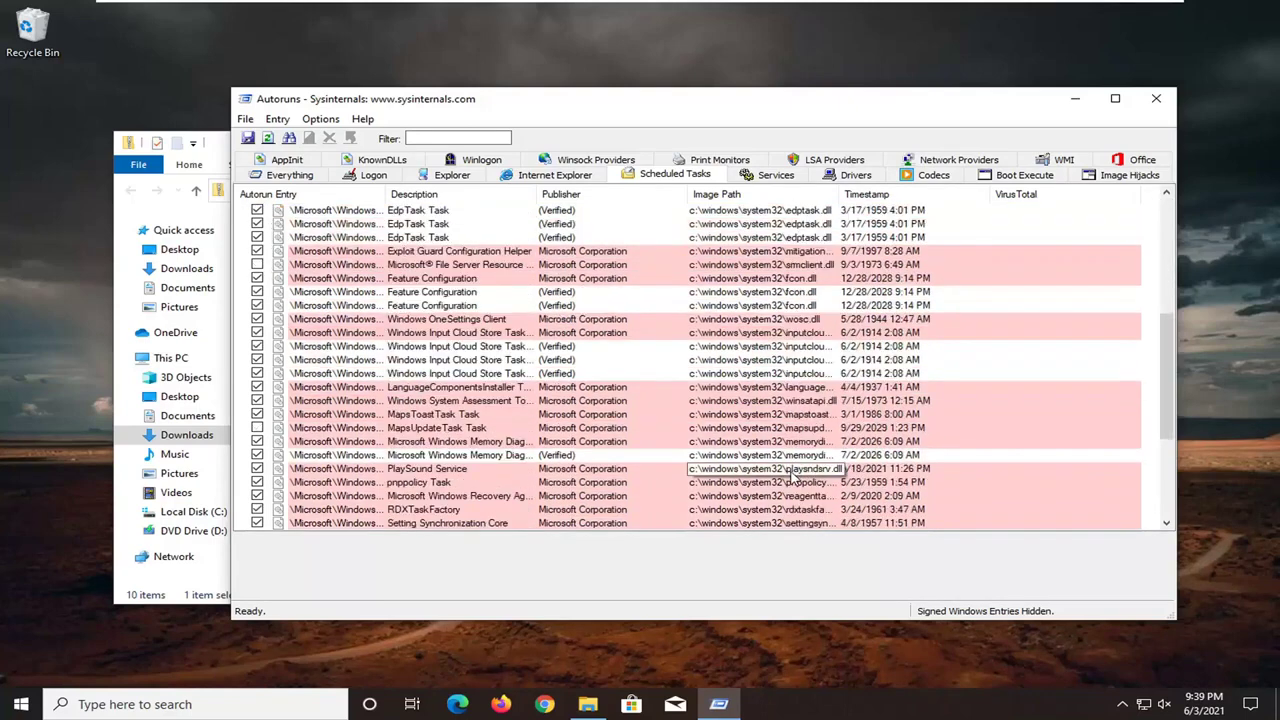
{"action": "scroll", "coordinate": [793, 473], "scroll_direction": "down", "scroll_amount": 1}
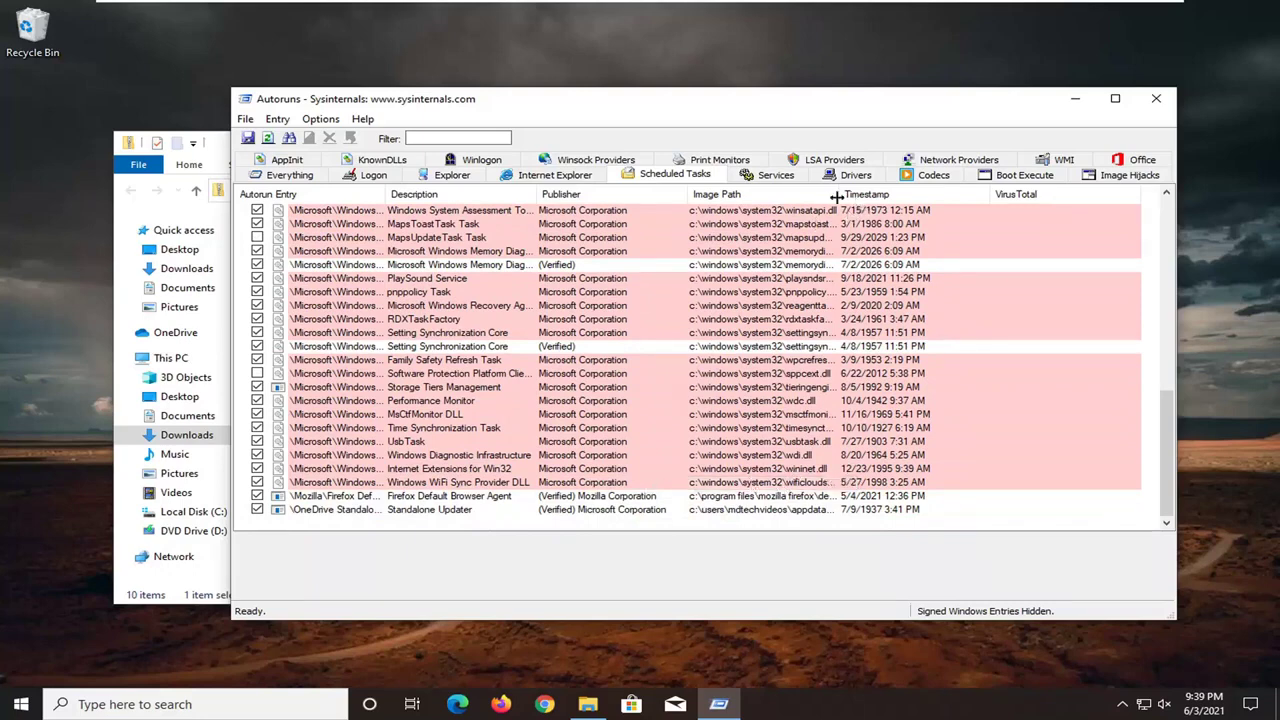
{"action": "left_click_drag", "start_coordinate": [841, 197], "coordinate": [940, 204]}
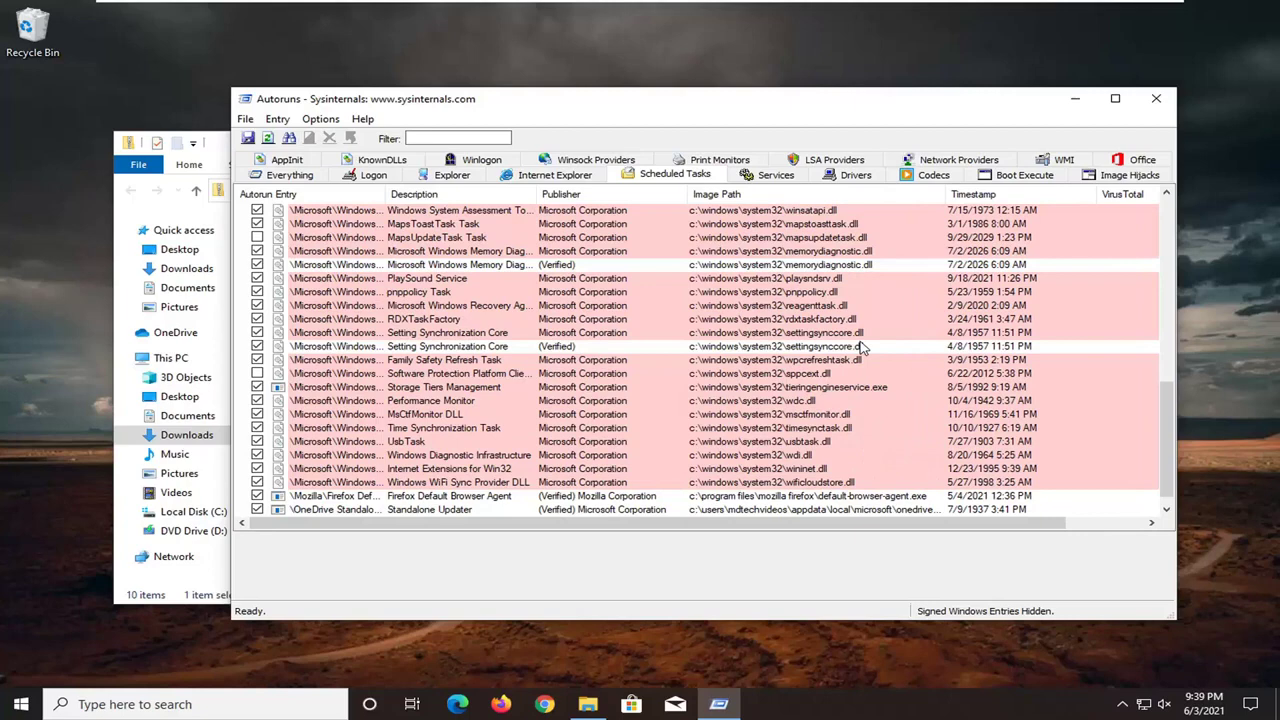
{"action": "scroll", "coordinate": [858, 352], "scroll_direction": "down", "scroll_amount": 1}
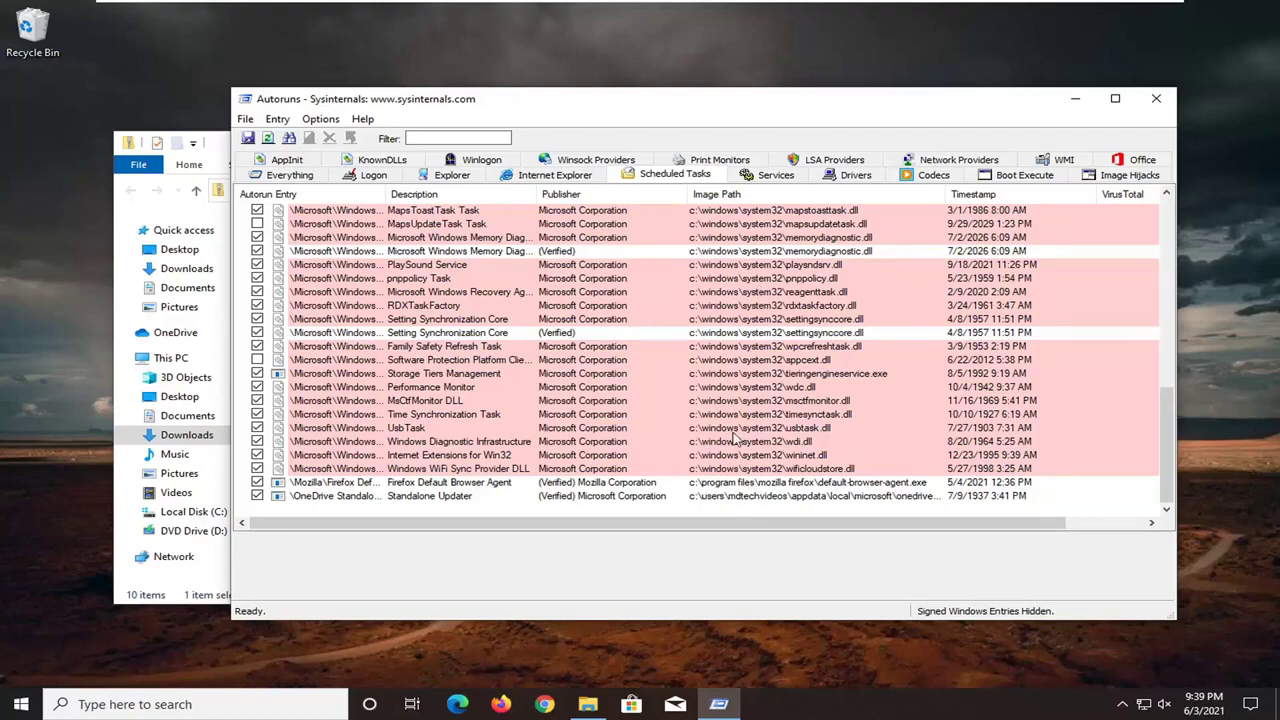
{"action": "scroll", "coordinate": [738, 440], "scroll_direction": "up", "scroll_amount": 10}
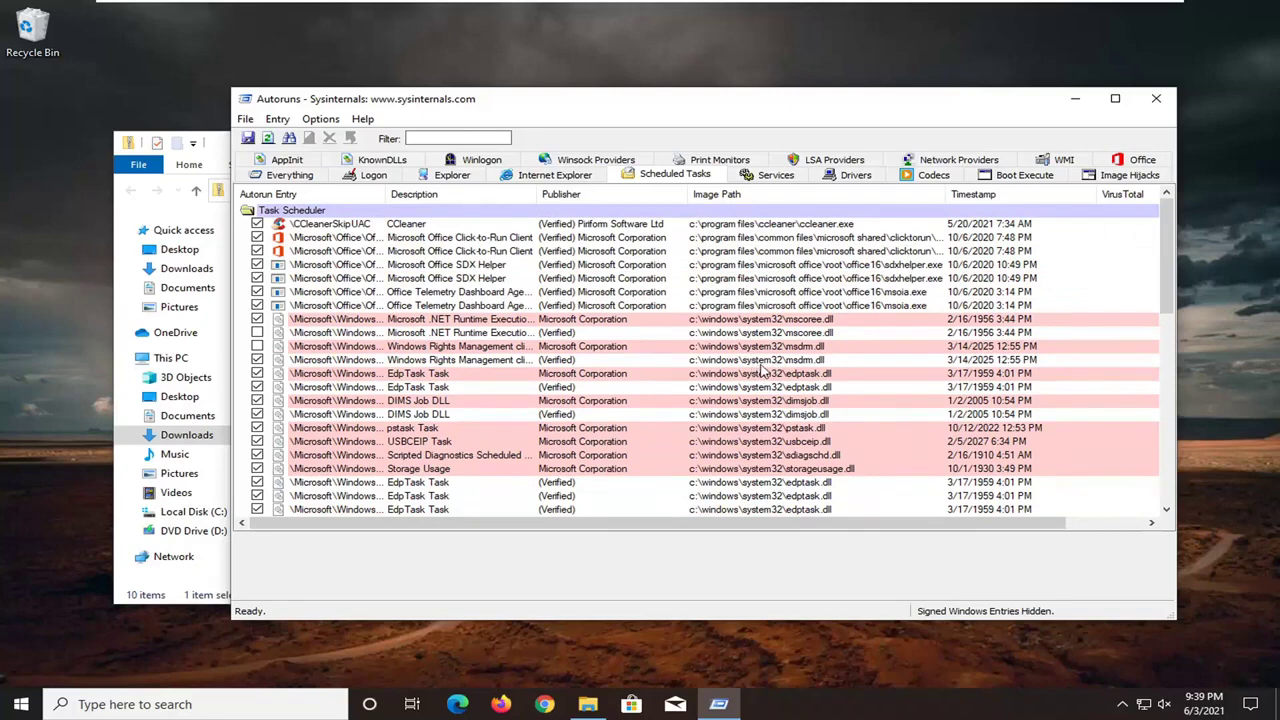
{"action": "scroll", "coordinate": [776, 446], "scroll_direction": "down", "scroll_amount": 5}
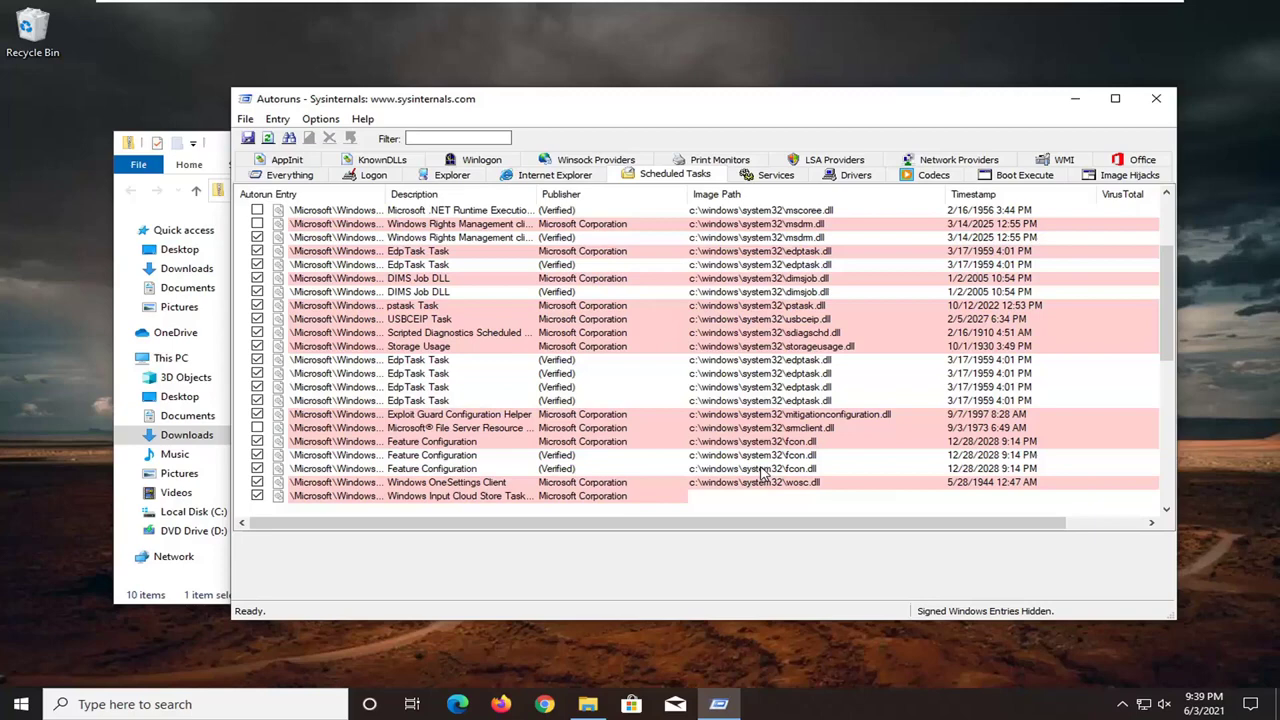
{"action": "scroll", "coordinate": [755, 482], "scroll_direction": "down", "scroll_amount": 7}
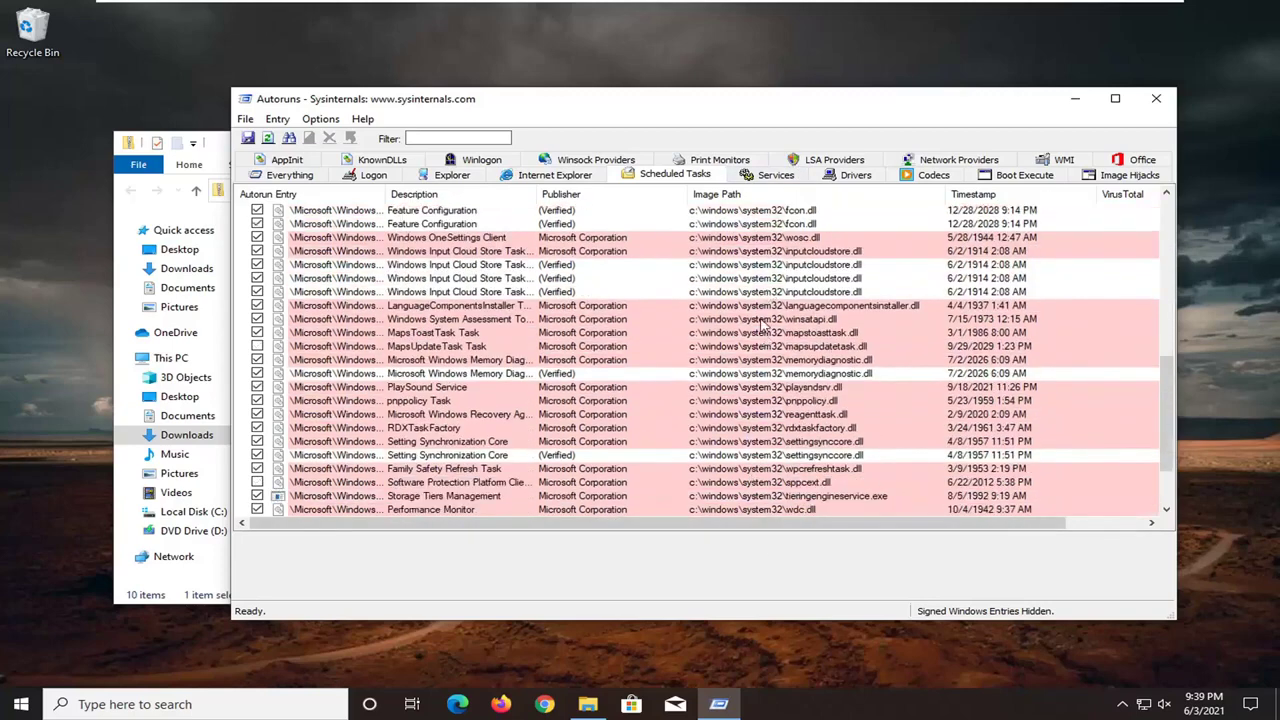
View the Performance Monitor task's Delete option without using it, then maximize and close Autoruns
{"action": "right_click", "coordinate": [745, 388]}
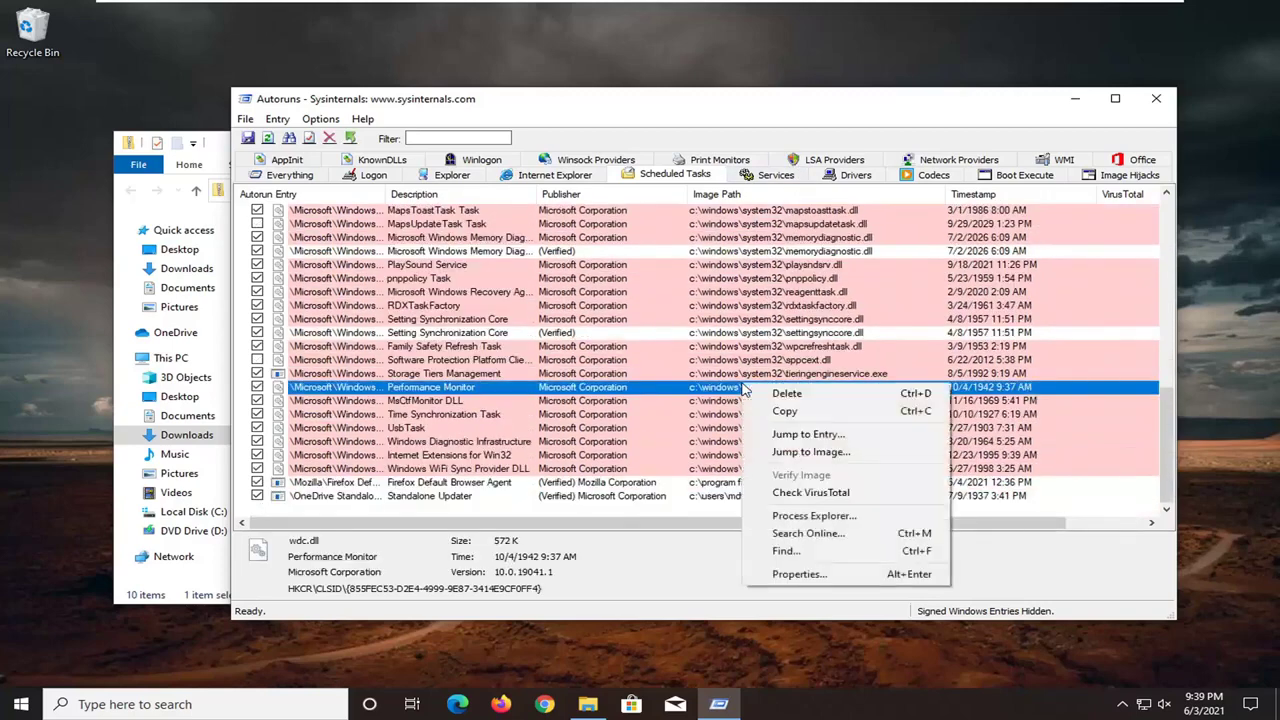
{"action": "left_click", "coordinate": [709, 108]}
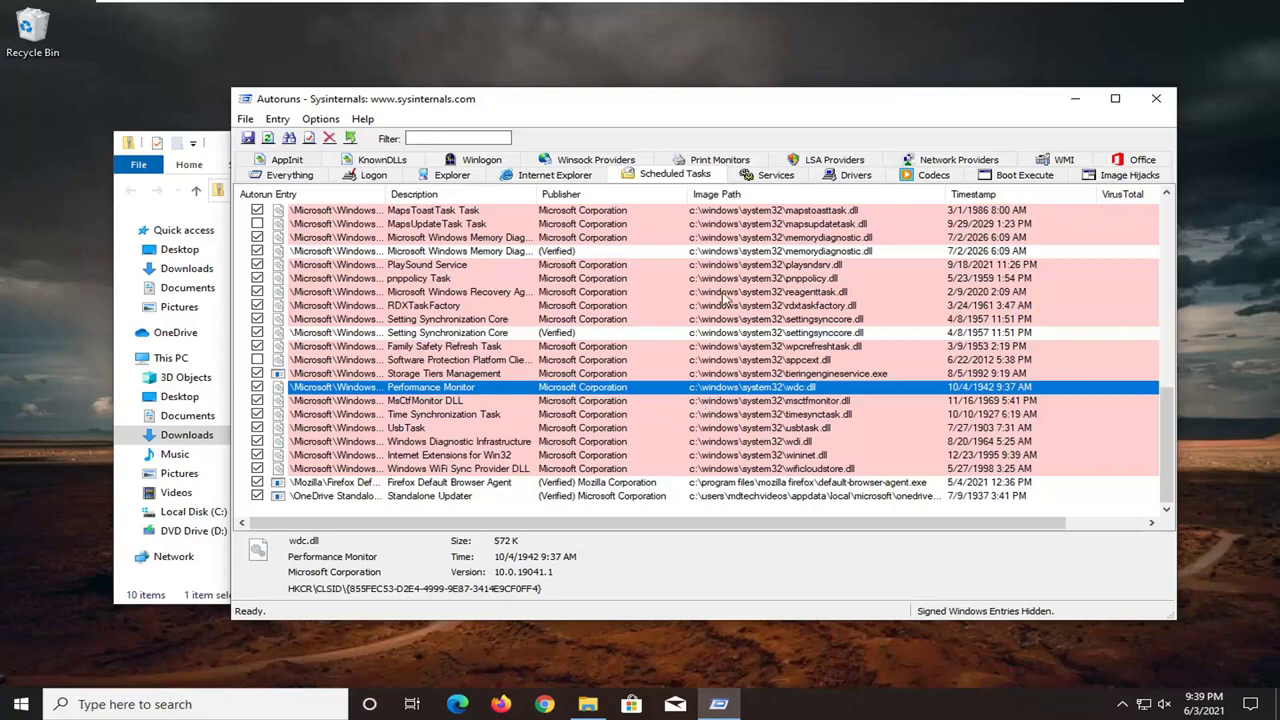
{"action": "scroll", "coordinate": [713, 385], "scroll_direction": "up", "scroll_amount": 7}
{"action": "scroll", "coordinate": [713, 385], "scroll_direction": "up", "scroll_amount": 5}
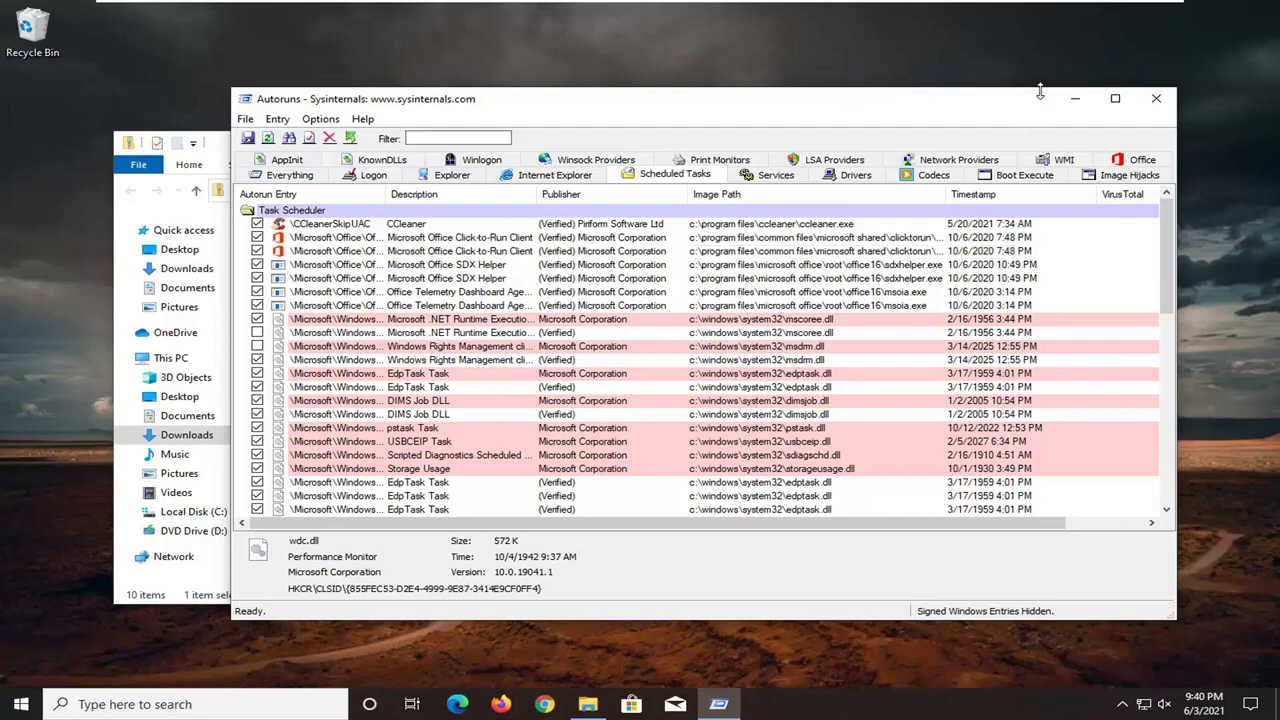
{"action": "left_click", "coordinate": [1115, 99]}
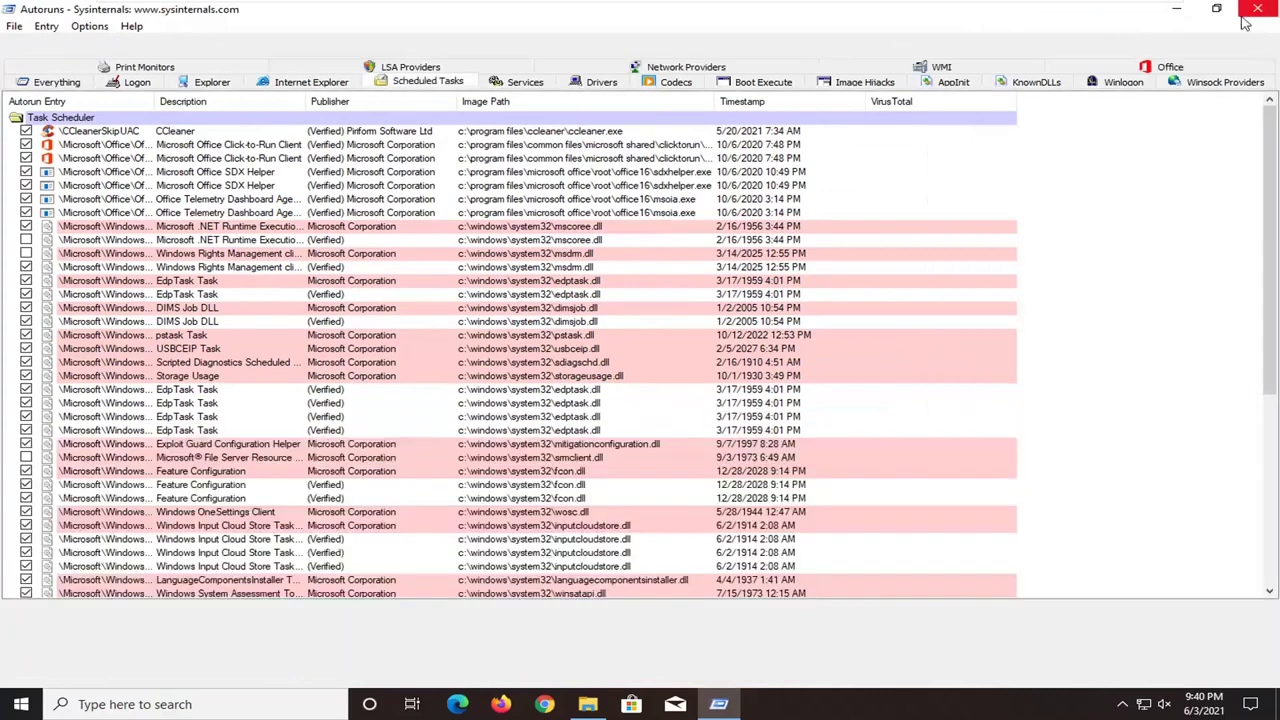
{"action": "left_click", "coordinate": [1262, 12]}
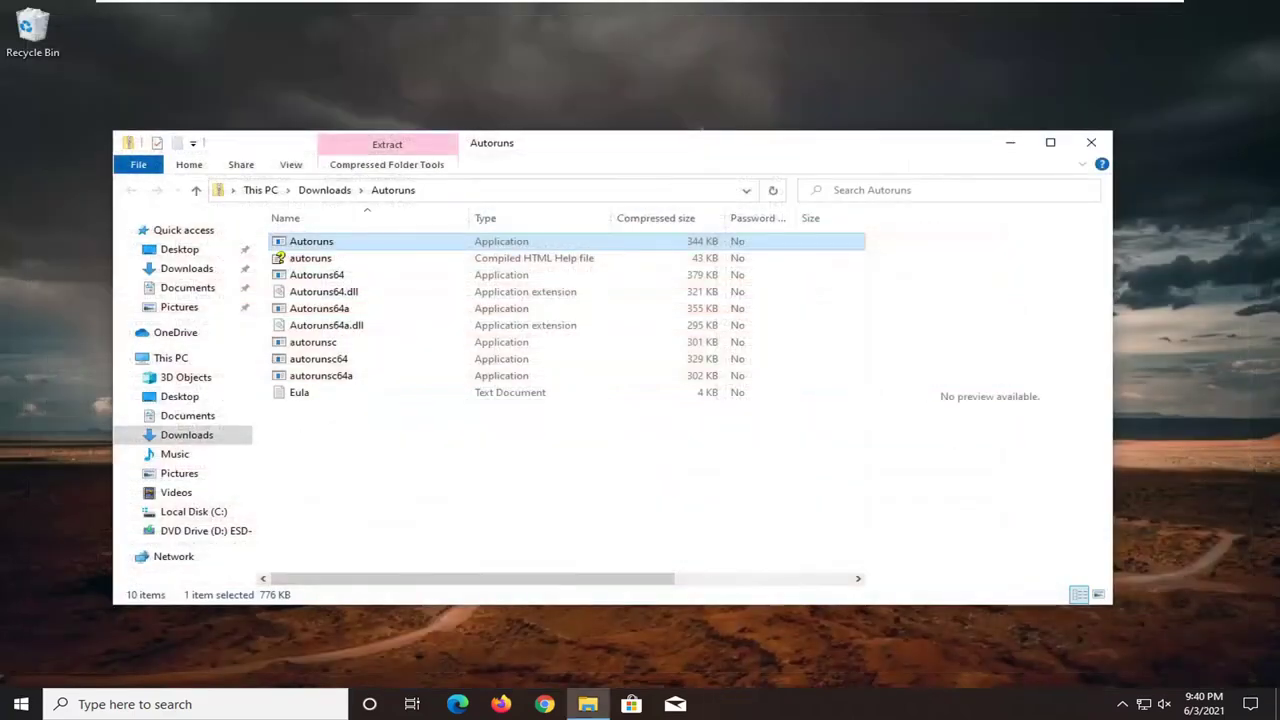